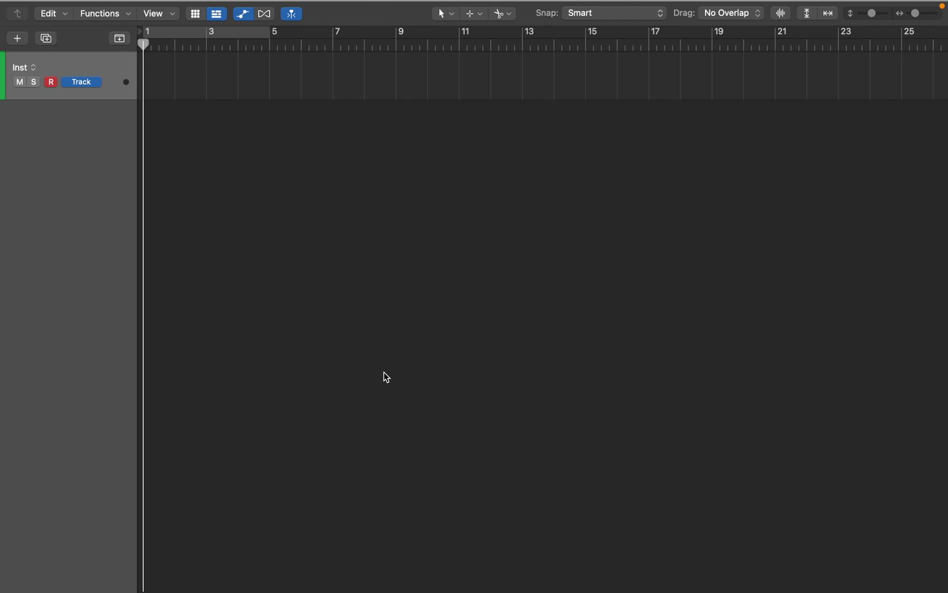
Step: Show the Inspector's Inst and Stereo Out channel strips and list the Inst Audio FX categories
key(i)
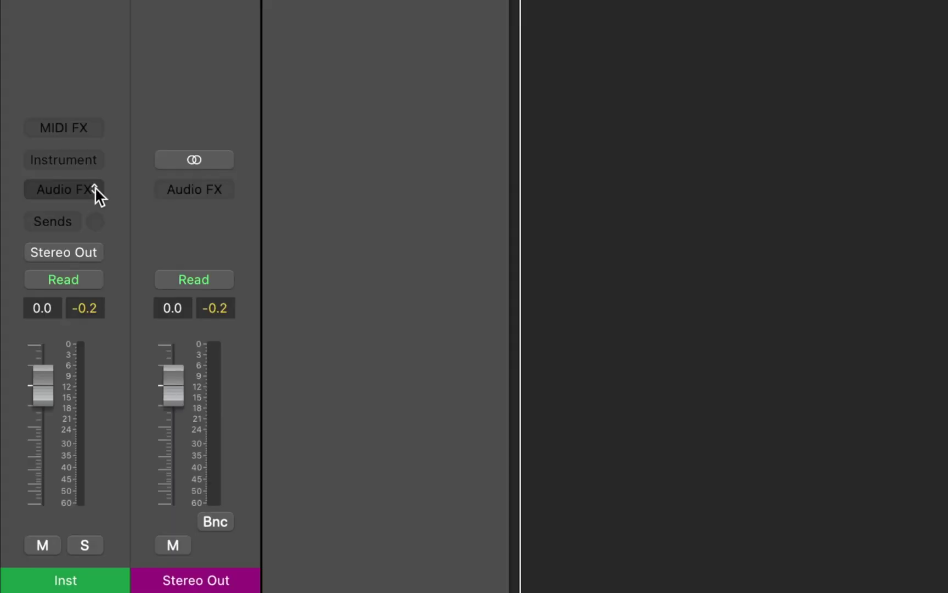
click(53, 365)
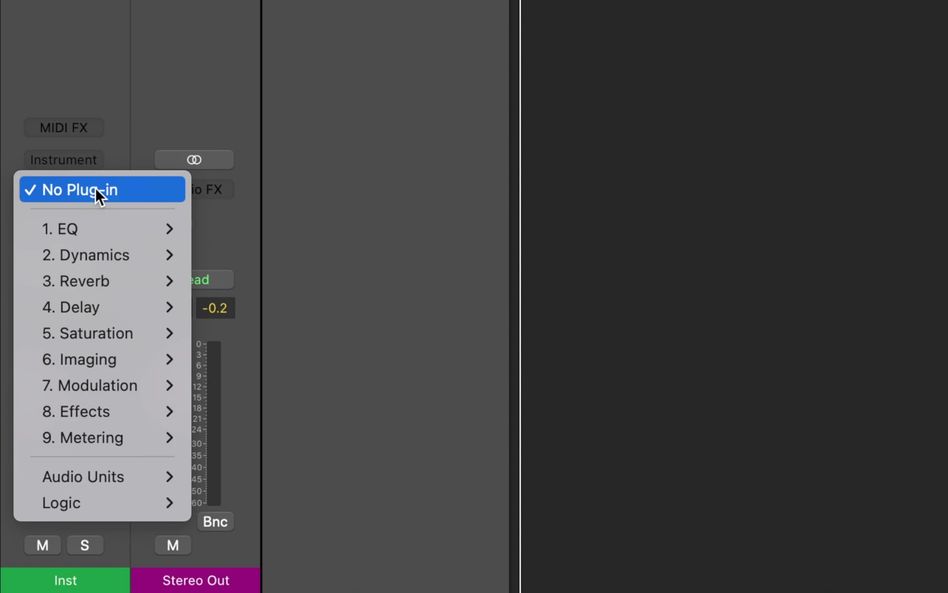
Step: Open Preferences > Plug-in Manager and list the Top Level plug-ins sorted by Type
click(95, 189)
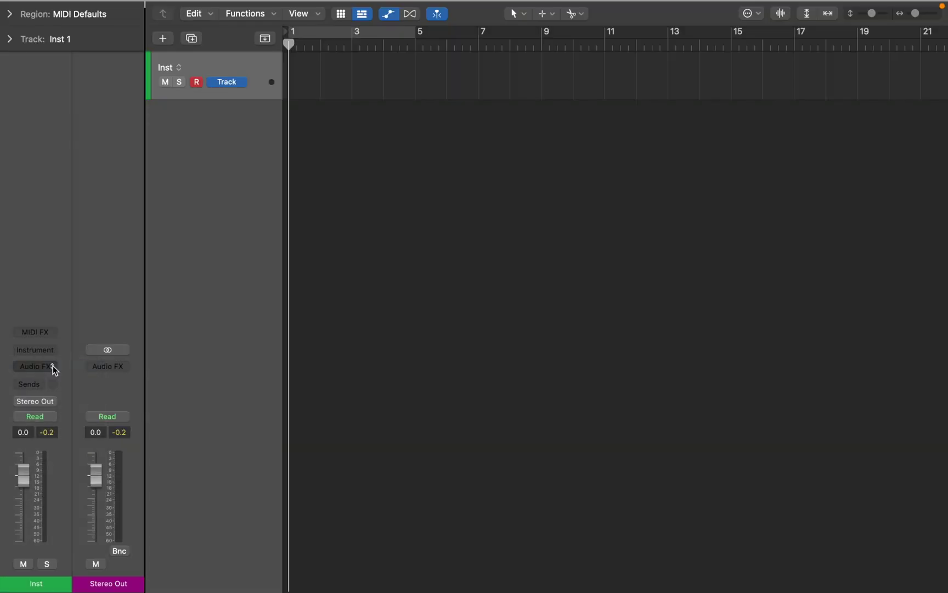
click(60, 6)
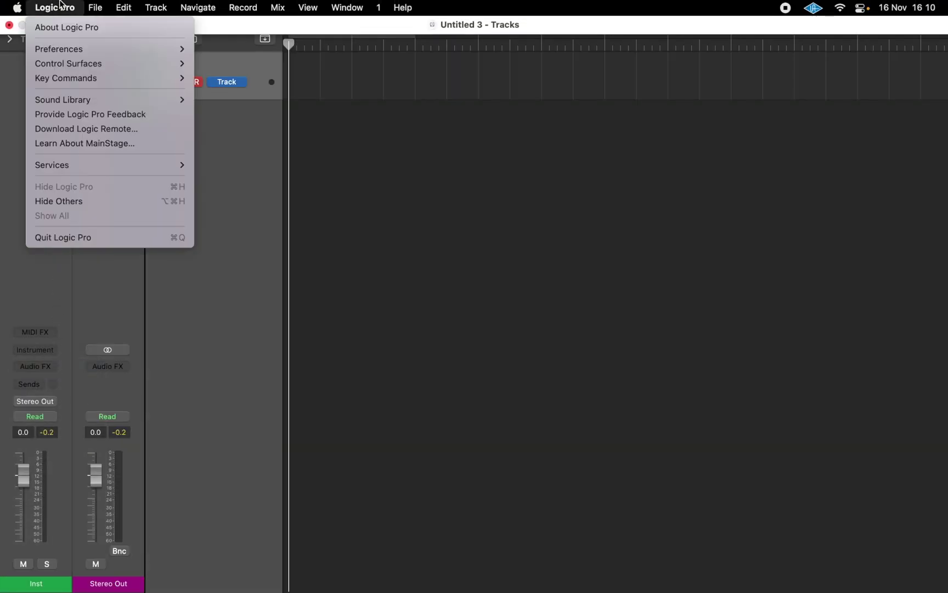
mouse_move(70, 52)
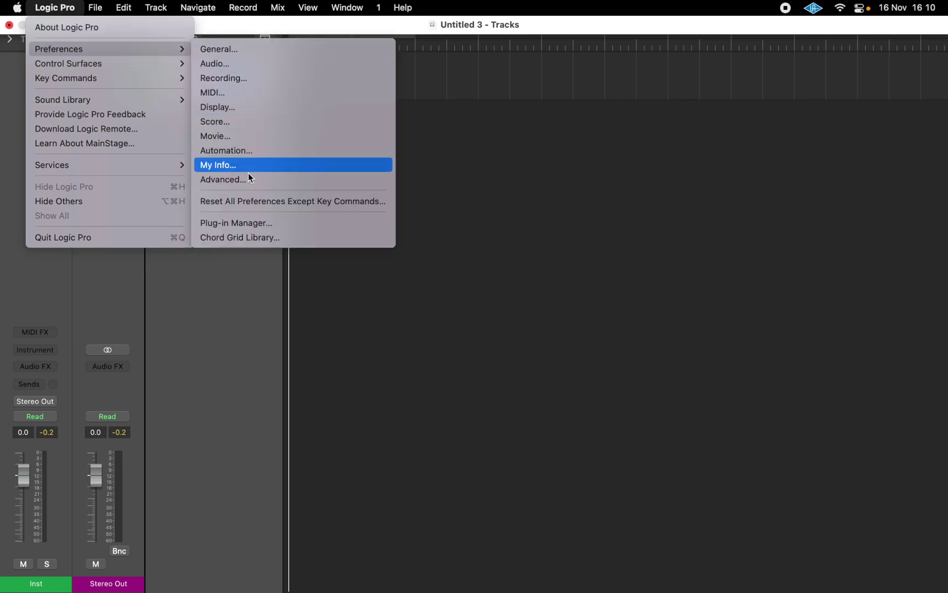
click(250, 223)
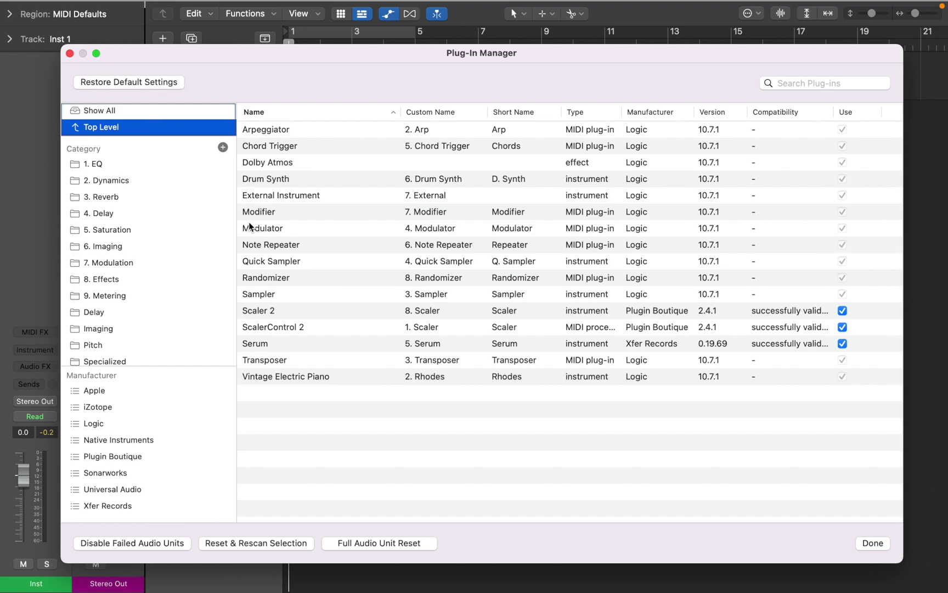
click(170, 114)
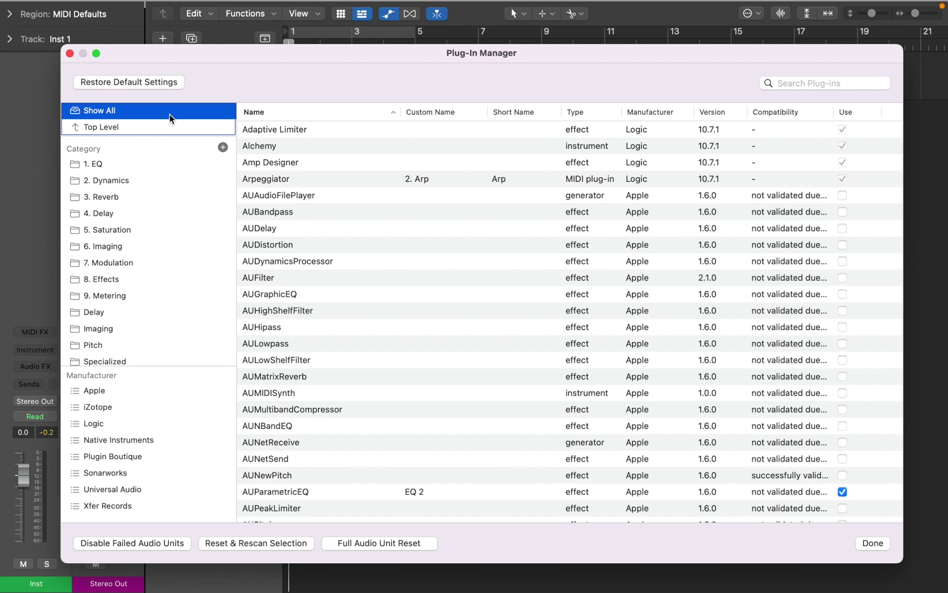
click(161, 126)
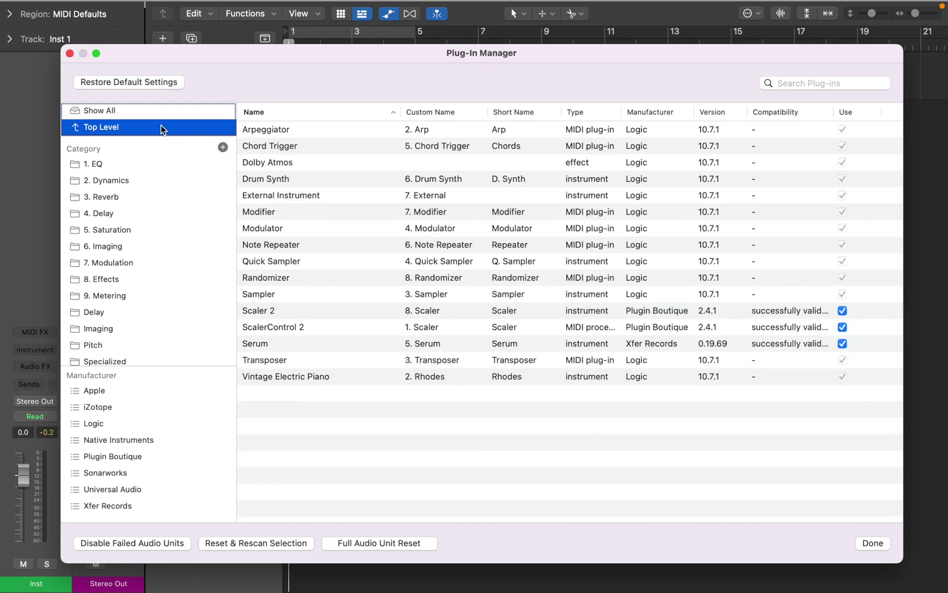
click(575, 114)
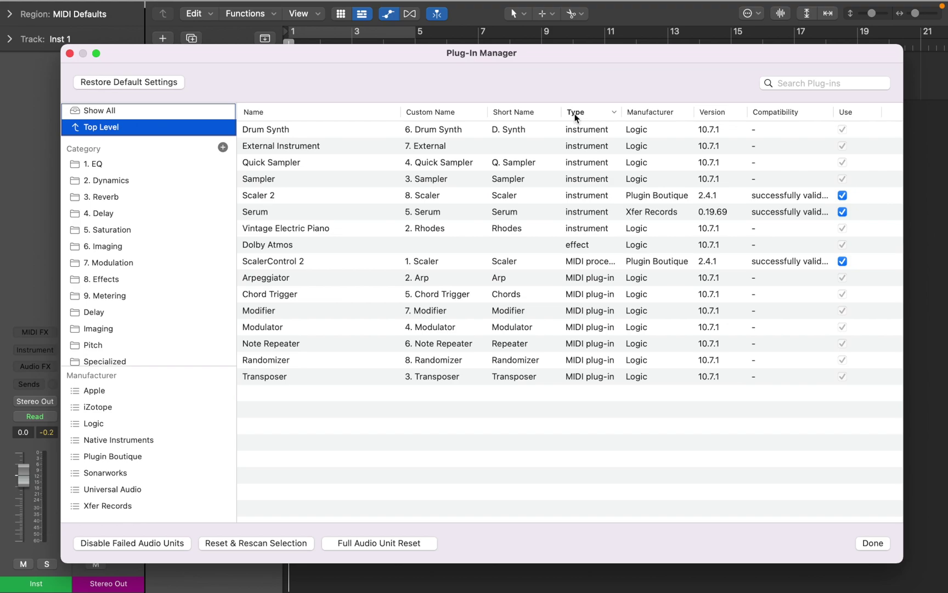
Step: Move the Logic plug-in Alchemy into the Top Level group
click(175, 425)
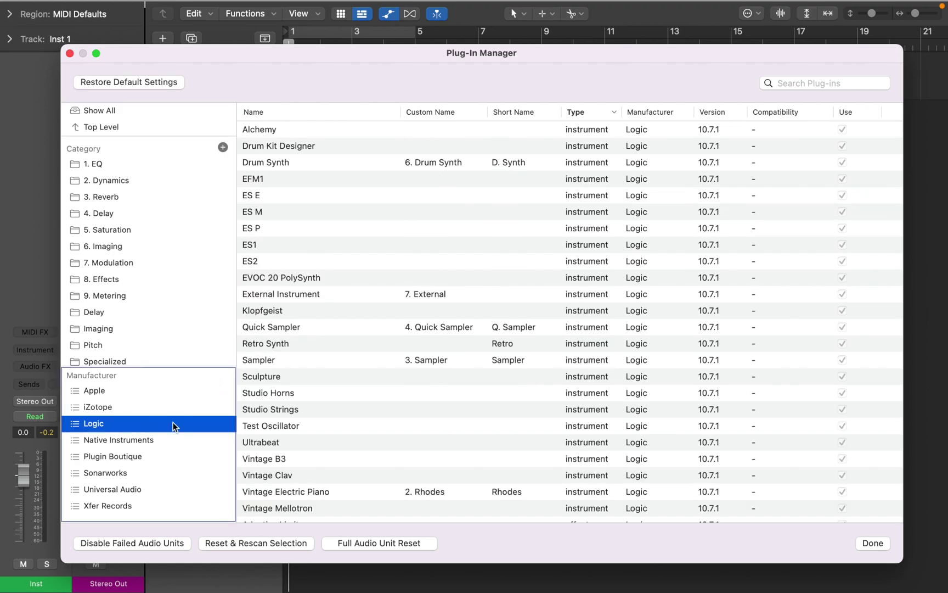
click(274, 131)
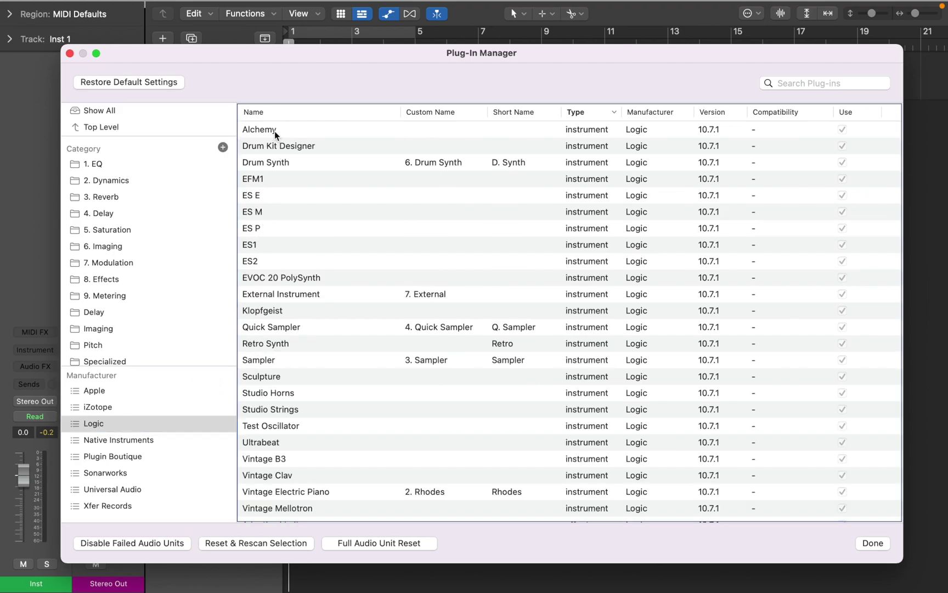
drag(283, 131, 170, 133)
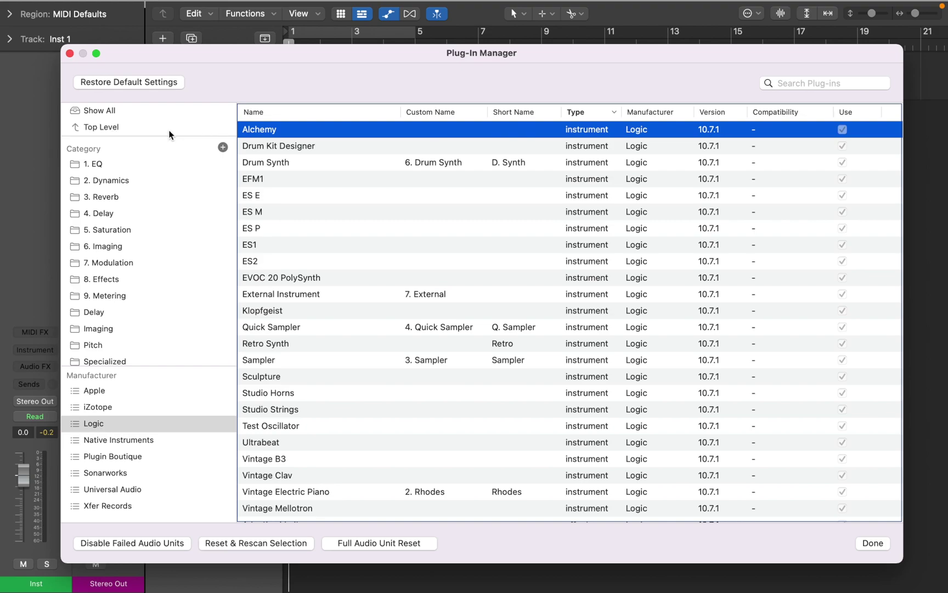
click(170, 134)
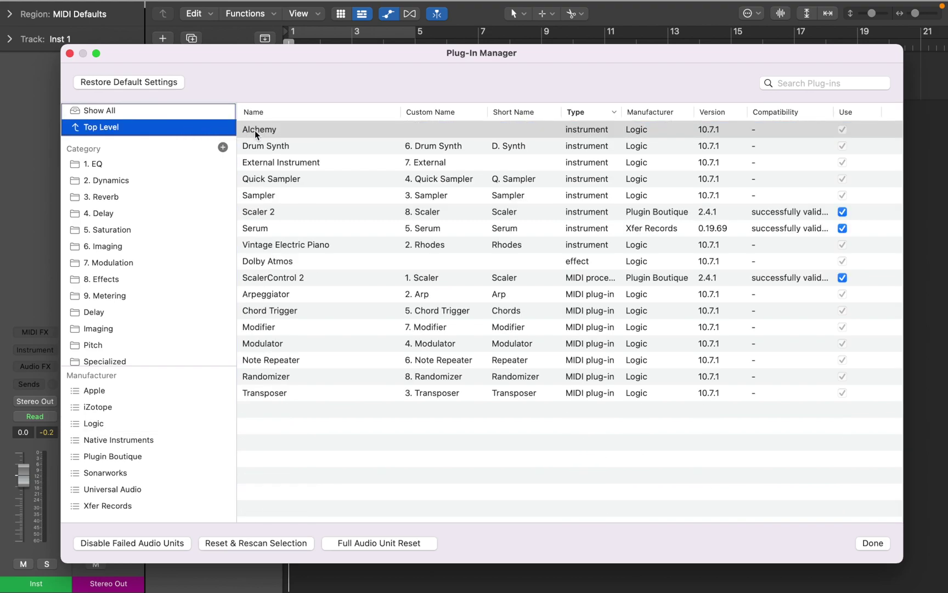
Step: Give Alchemy the custom name '1. Alchemy' and short name 'Alc'
double_click(409, 129)
text(1. Alchemy)
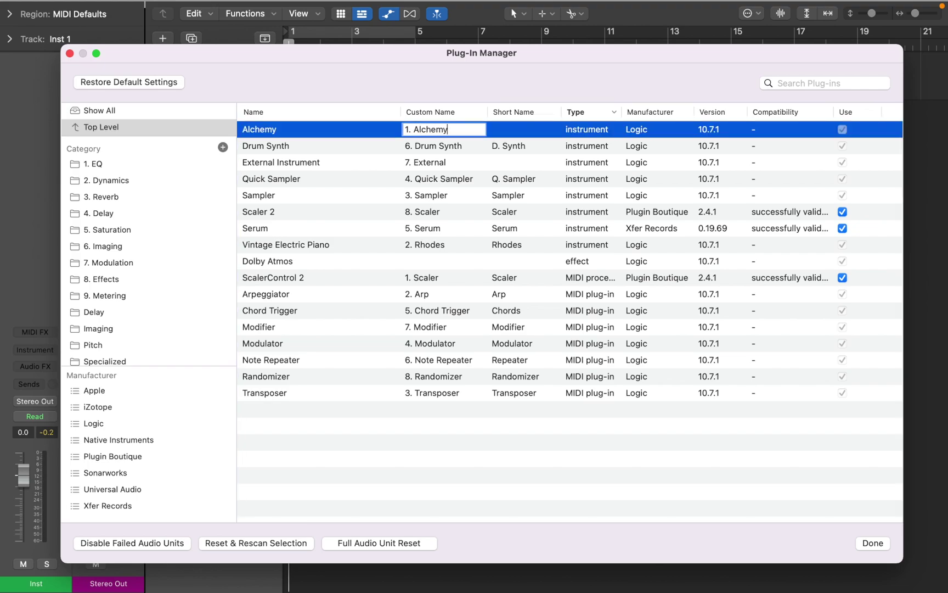
key(Return)
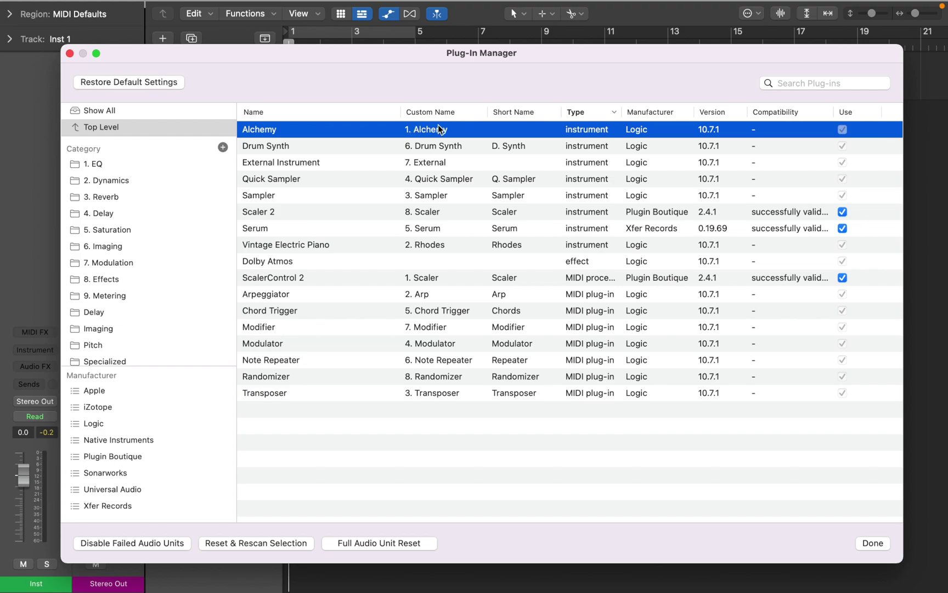
double_click(505, 128)
text(Alc)
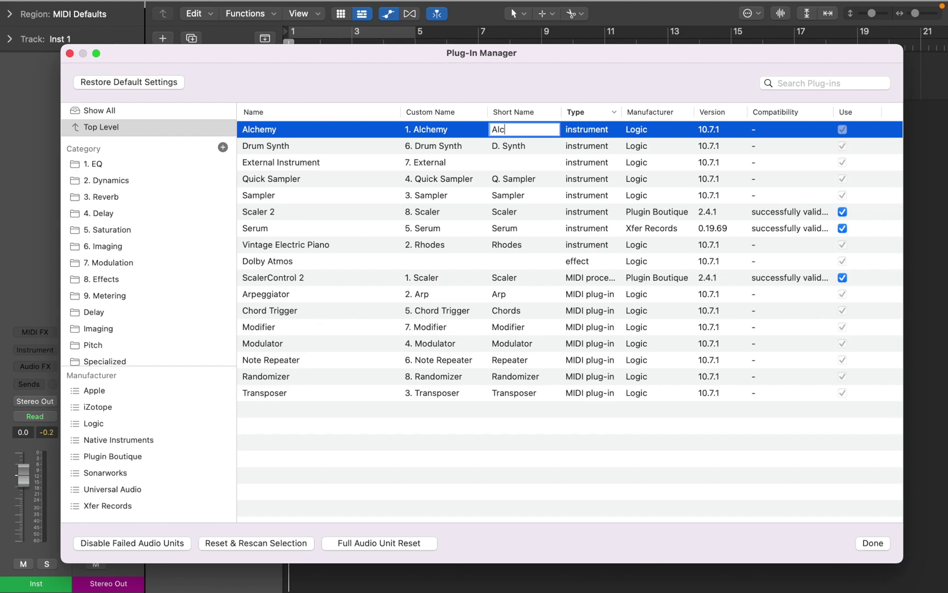
key(Return)
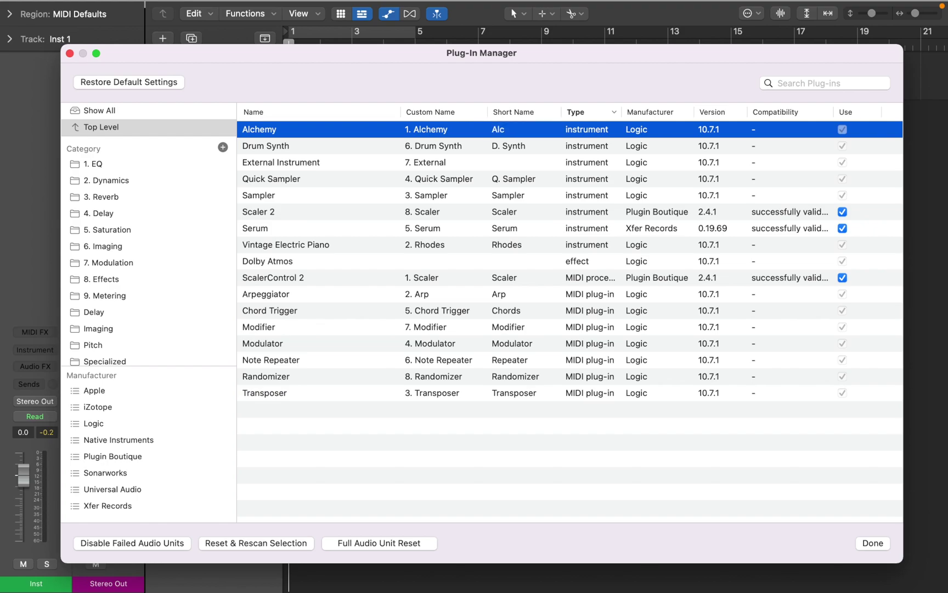
Step: Close the Plug-In Manager and load 1. Alchemy in stereo on the Inst instrument slot
click(70, 53)
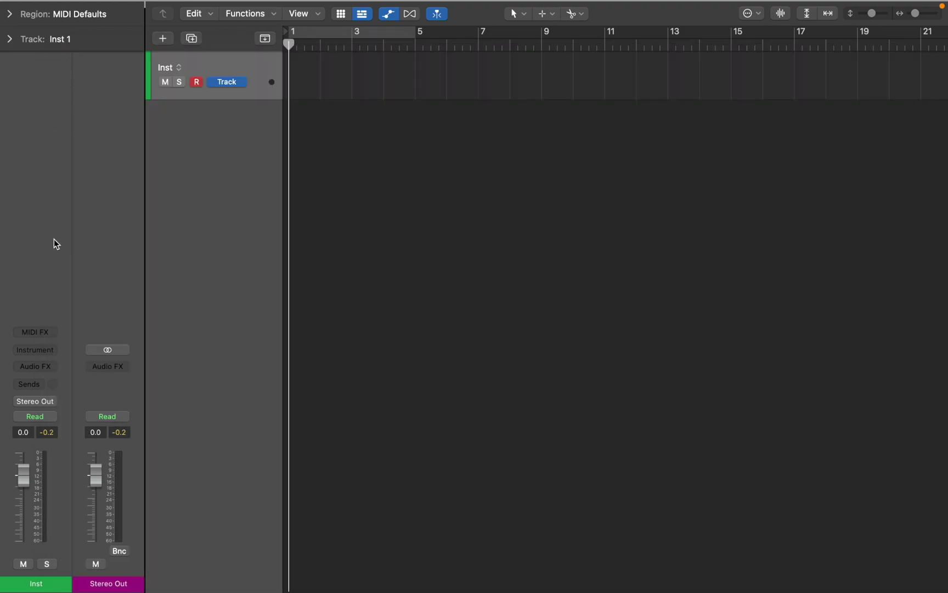
click(40, 349)
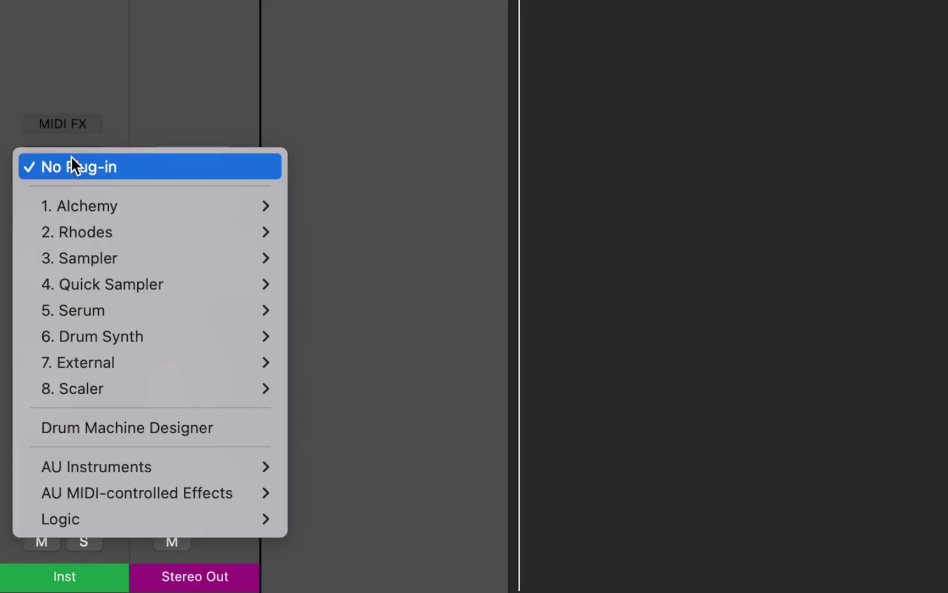
mouse_move(77, 198)
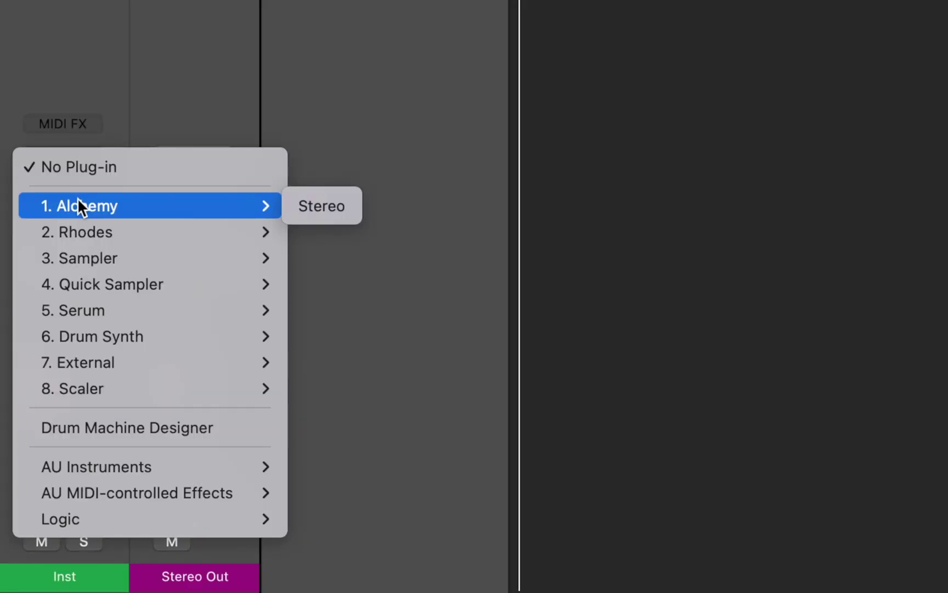
click(77, 198)
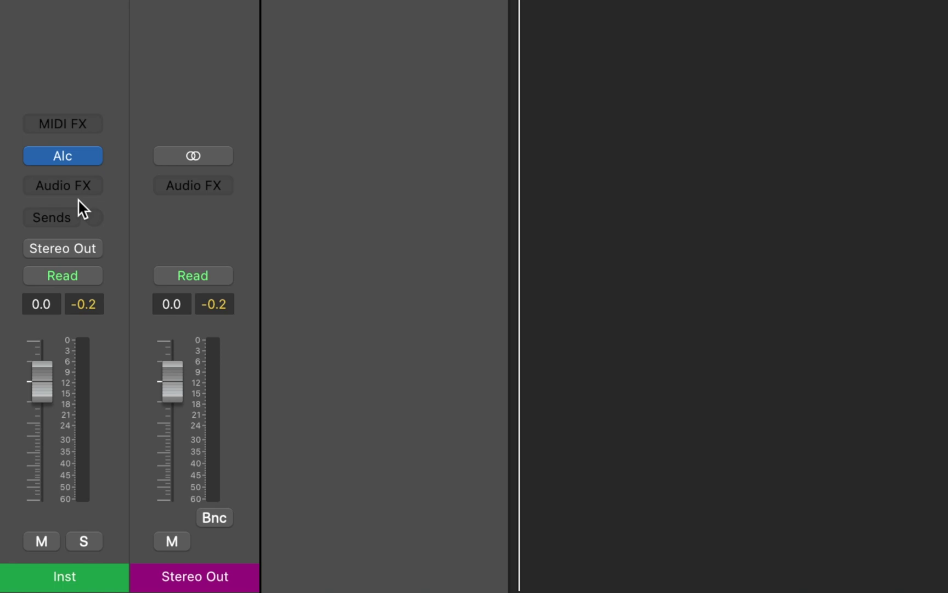
Step: Undo loading Alchemy on Inst and glance at the MIDI effect choices
key(super+z)
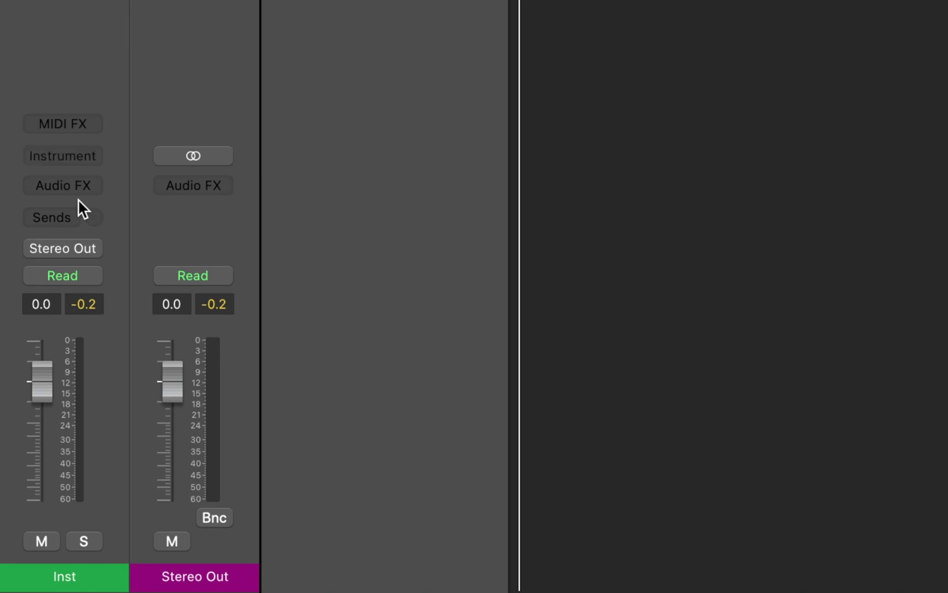
click(84, 125)
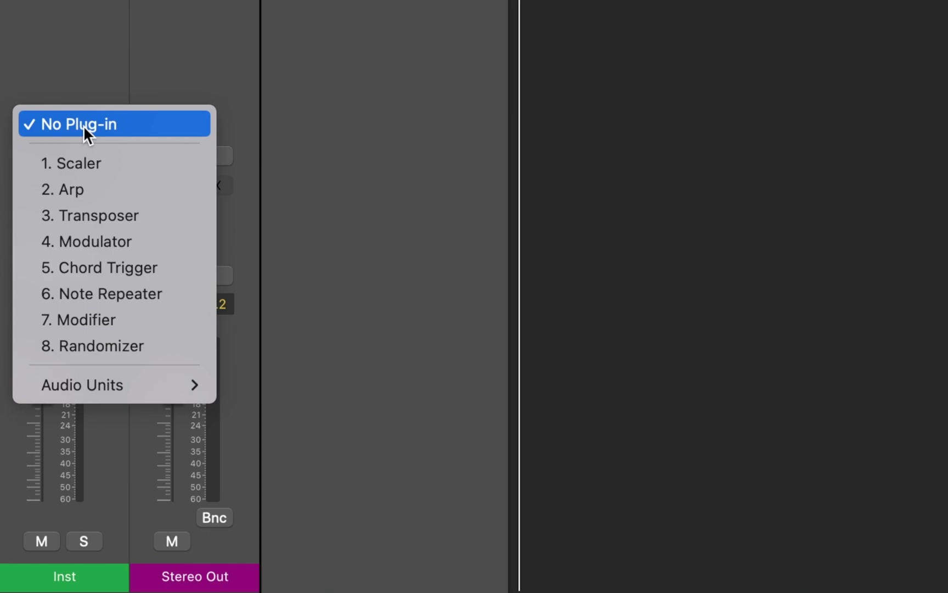
click(84, 125)
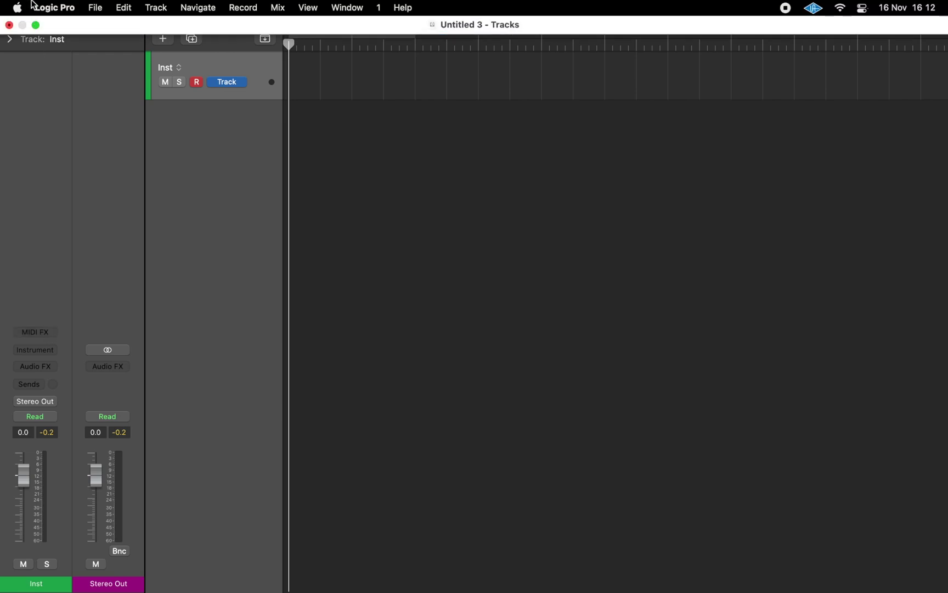
Step: In the Plug-In Manager, drag Alchemy off Top Level, then close the manager
click(42, 7)
mouse_move(159, 52)
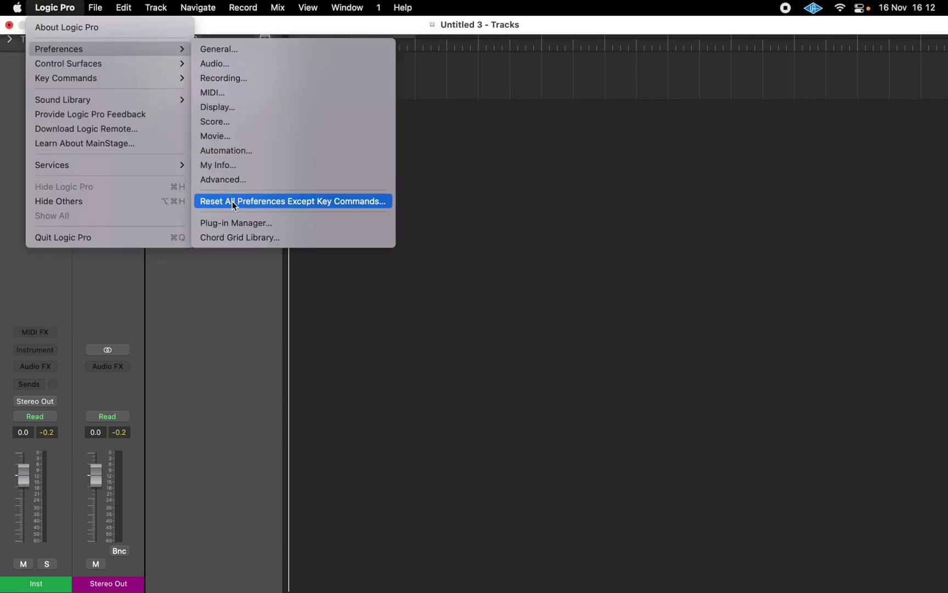
click(231, 222)
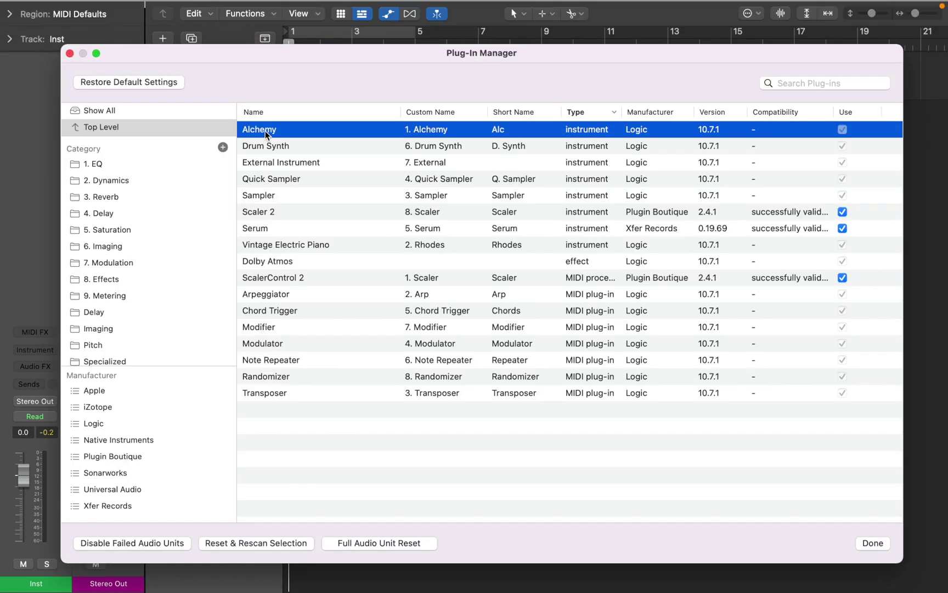
drag(265, 130, 272, 140)
click(69, 54)
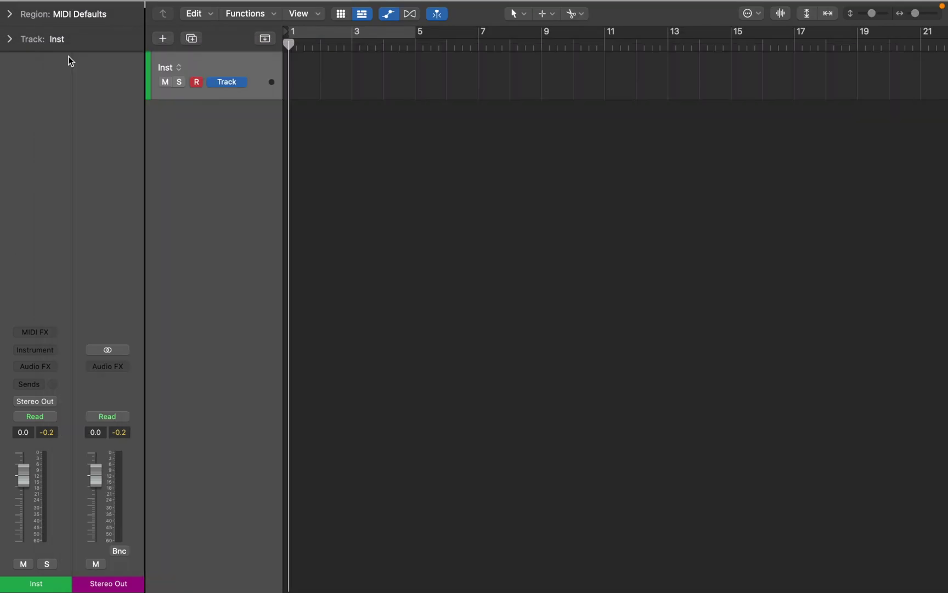
click(44, 349)
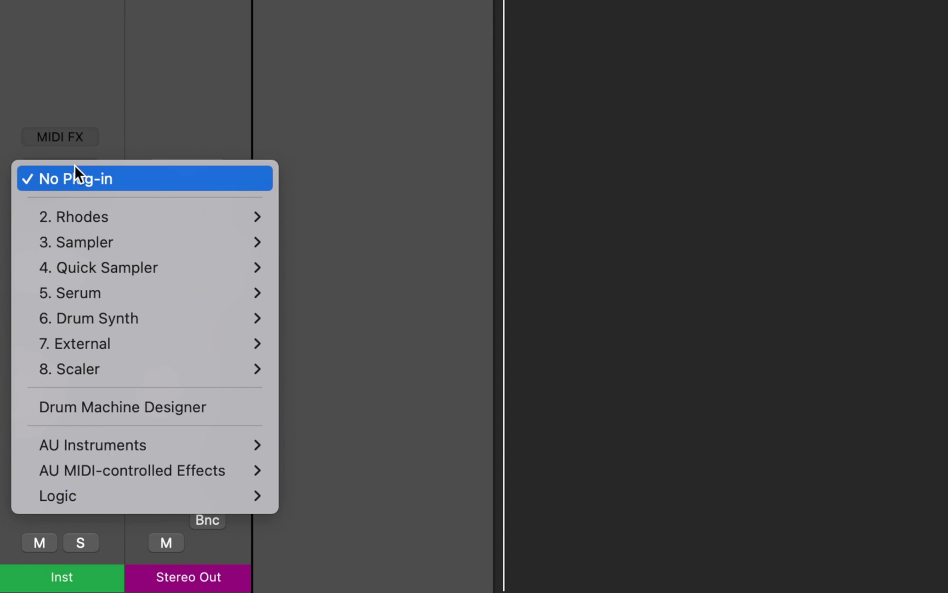
mouse_move(73, 495)
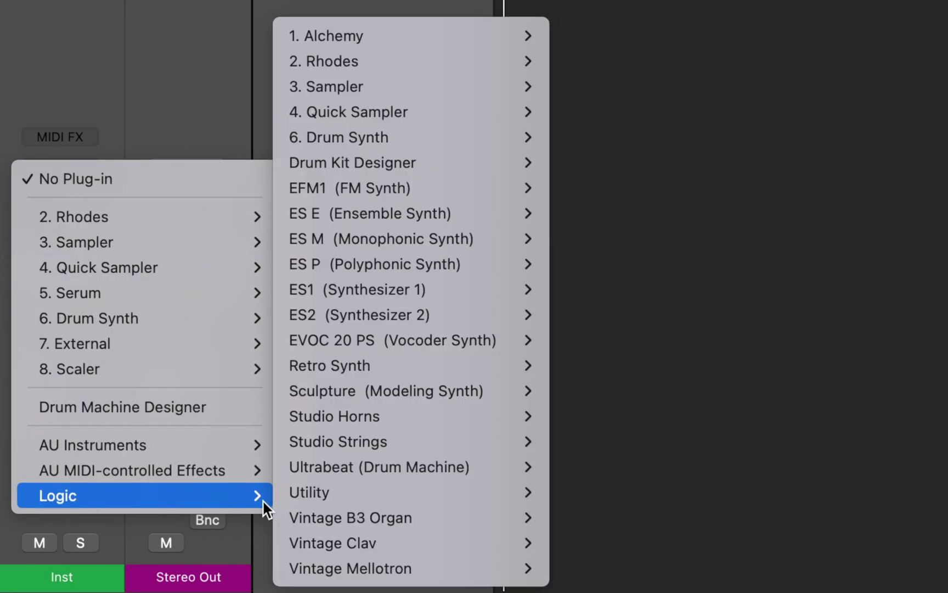
mouse_move(439, 43)
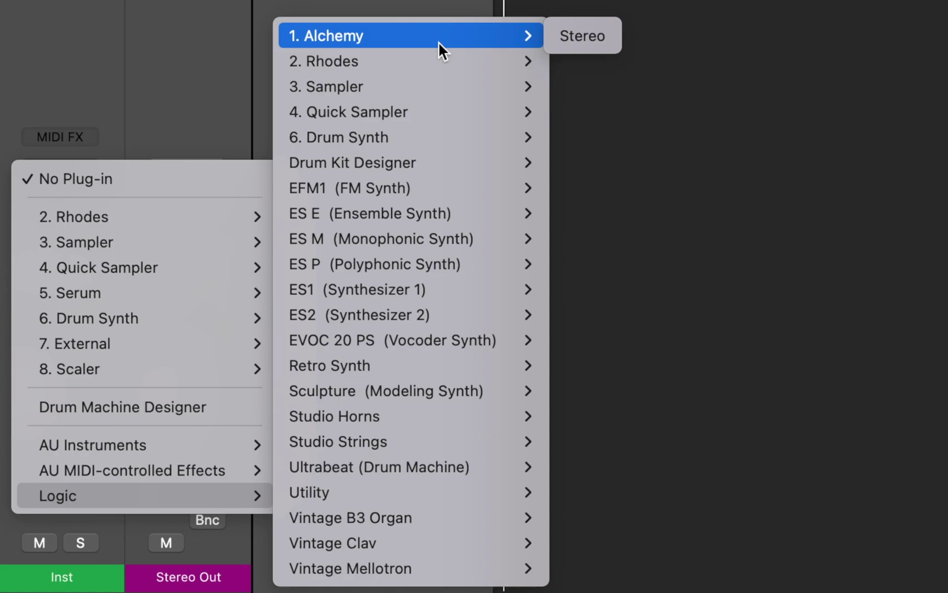
click(439, 10)
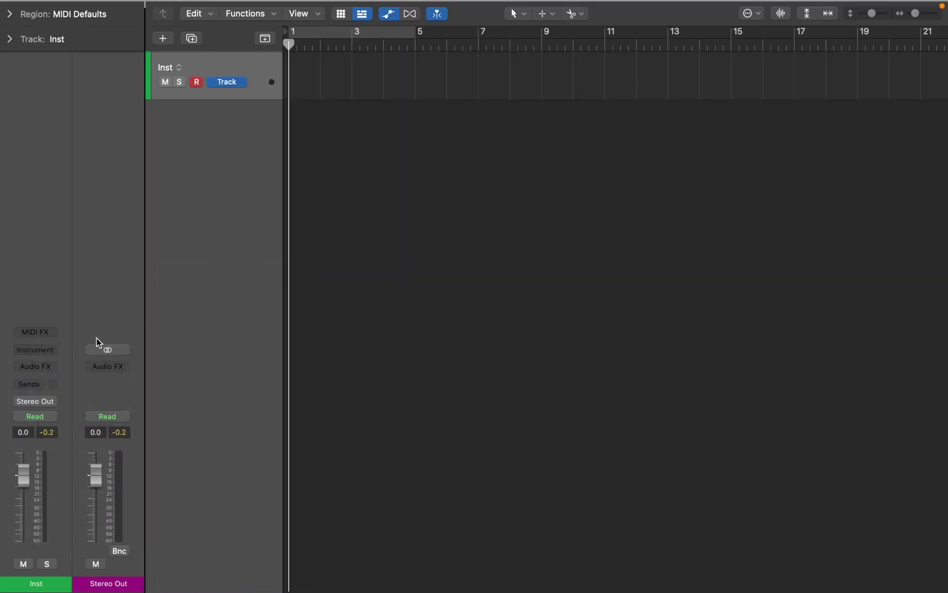
Step: Browse the Inst channel's audio effect categories, EQ through Metering
click(47, 365)
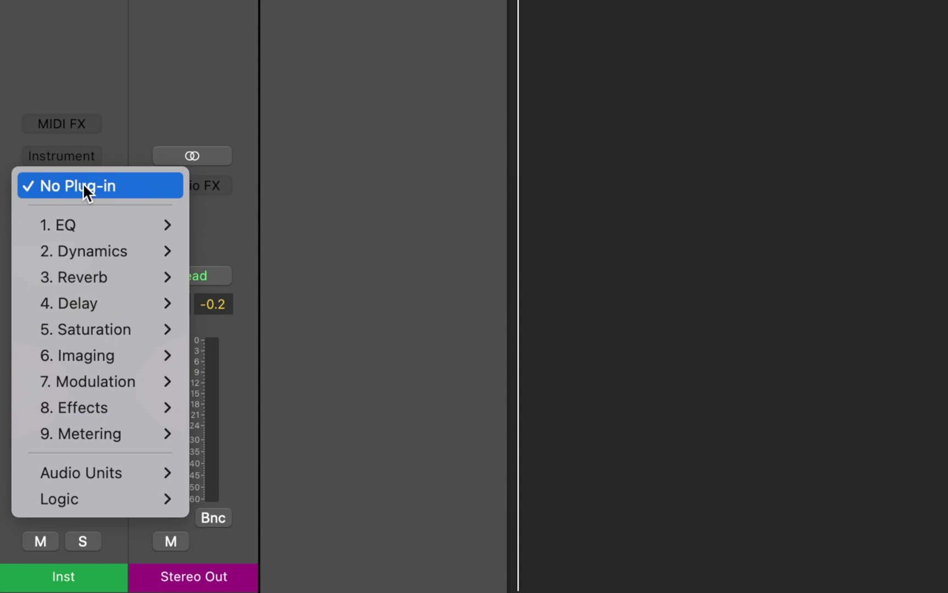
mouse_move(87, 217)
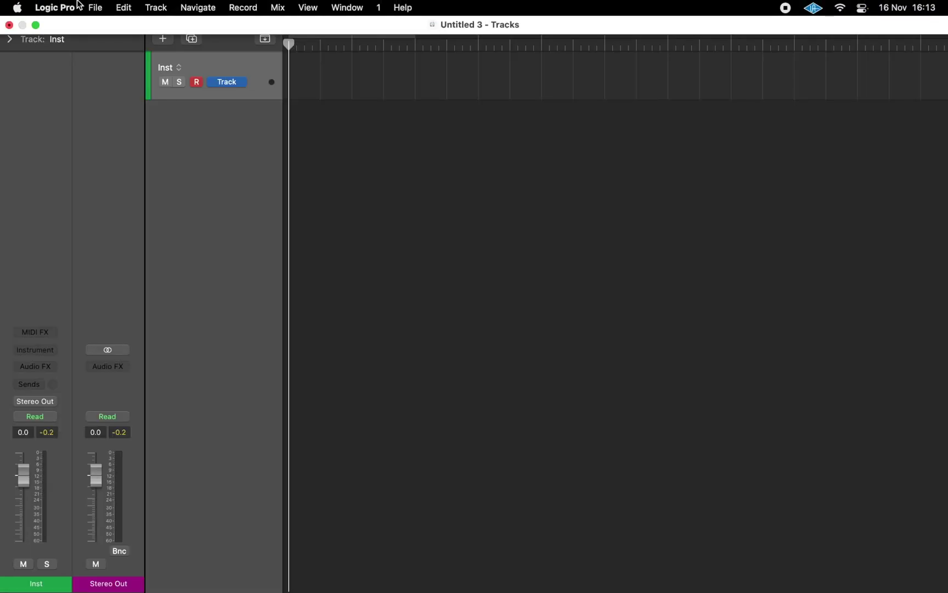
Step: Open the Plug-In Manager and add a new category named FX
click(55, 7)
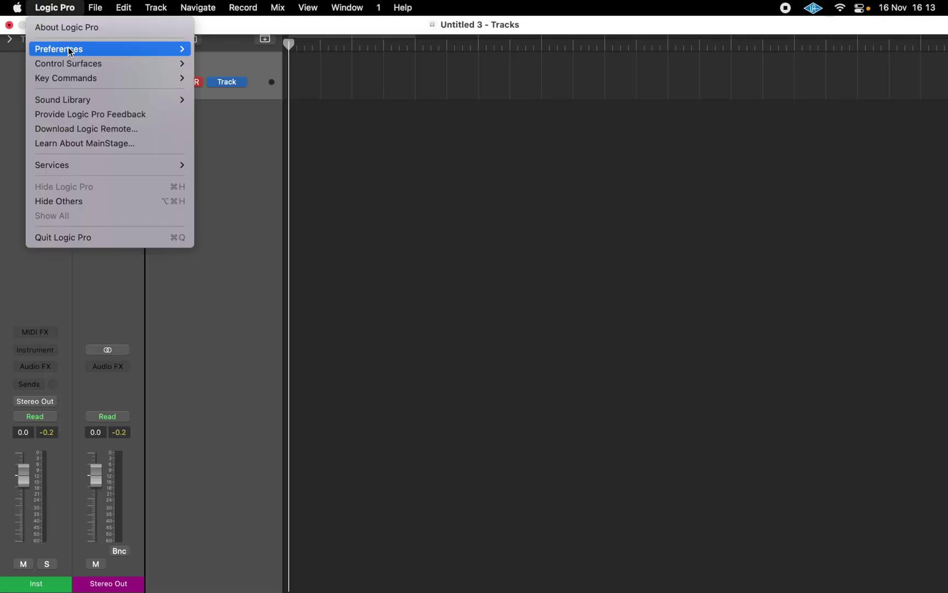
mouse_move(68, 53)
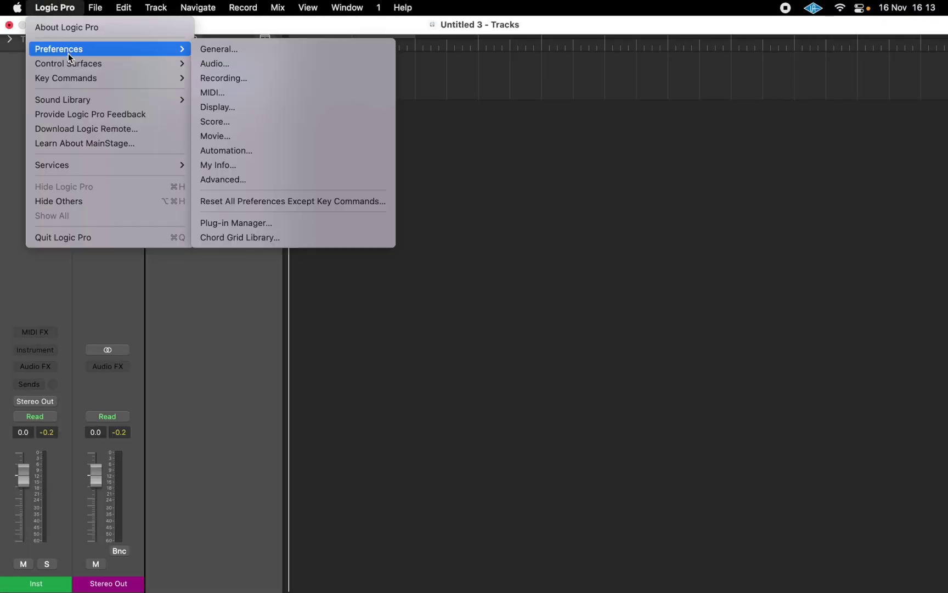
click(238, 222)
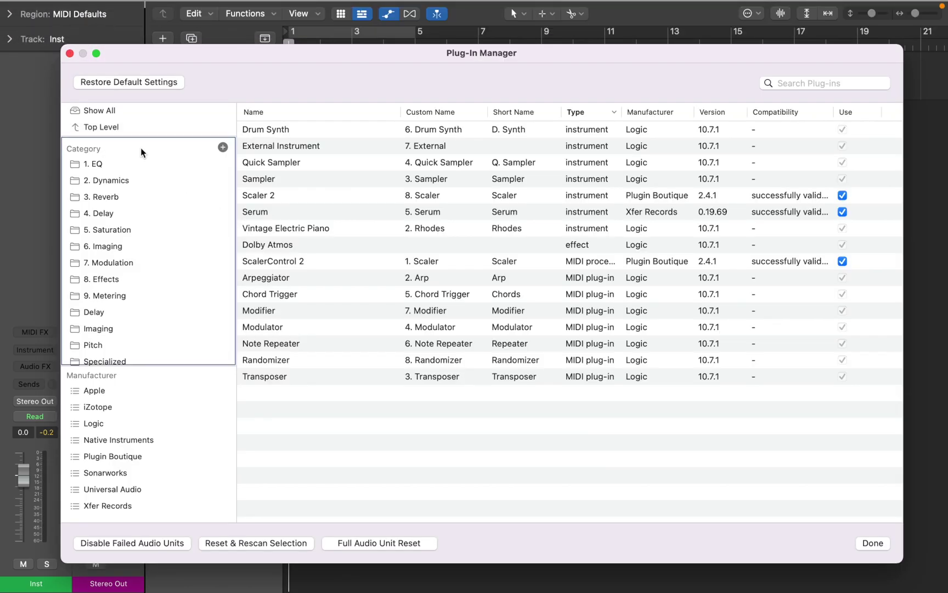
click(137, 162)
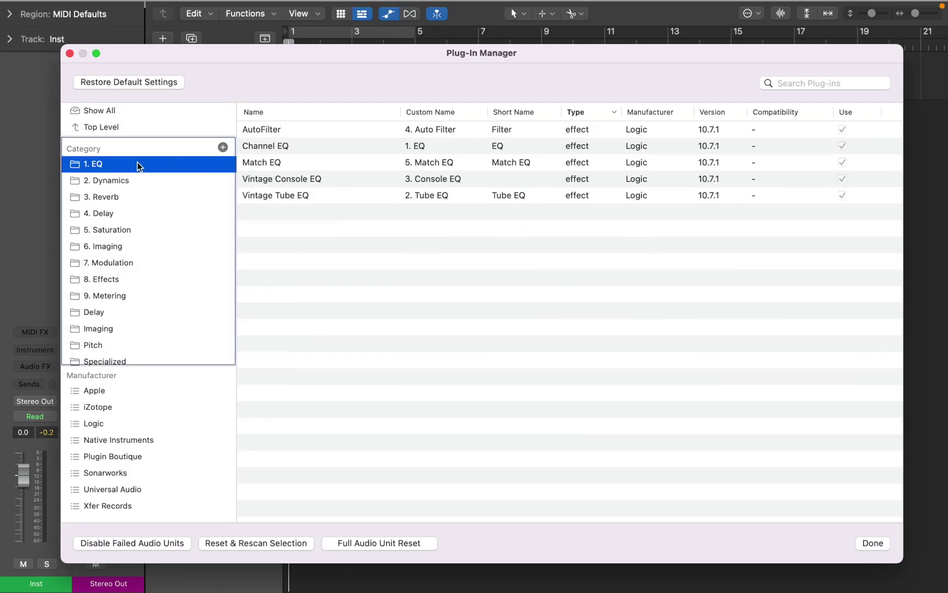
click(222, 148)
text(FX)
key(Return)
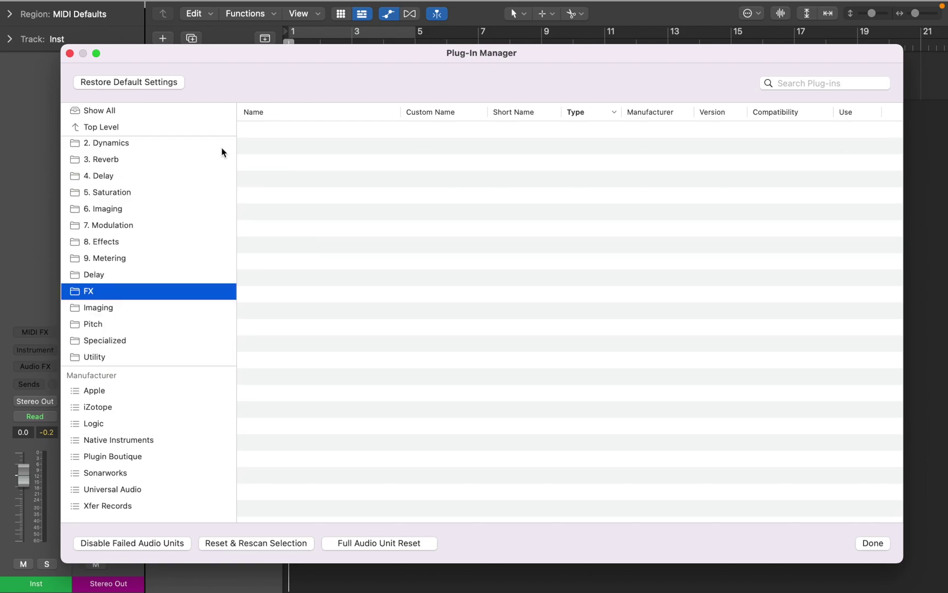
Step: Put Apple's AUNewPitch into the FX category and custom-name it 'Pitch'
click(152, 390)
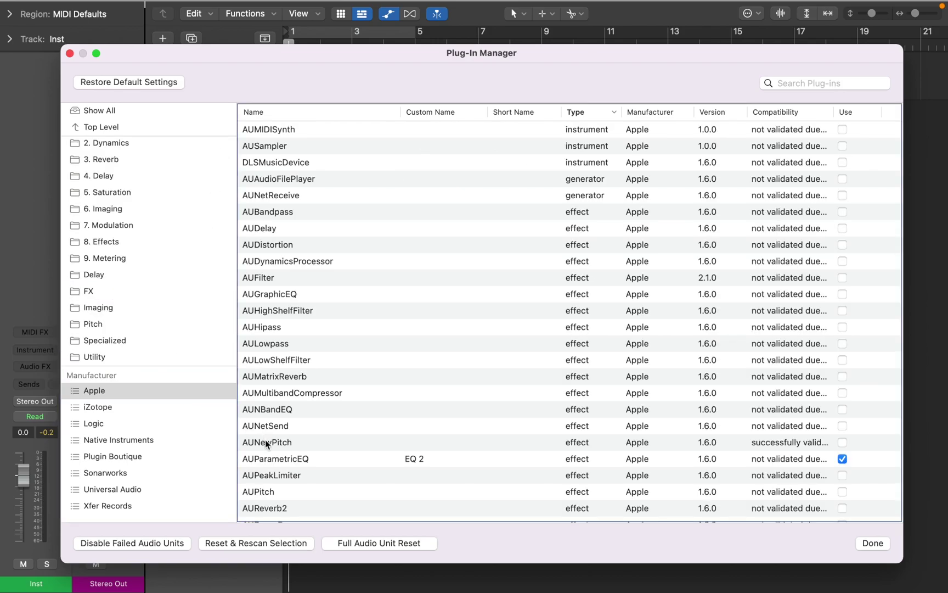
drag(266, 443, 126, 295)
click(126, 295)
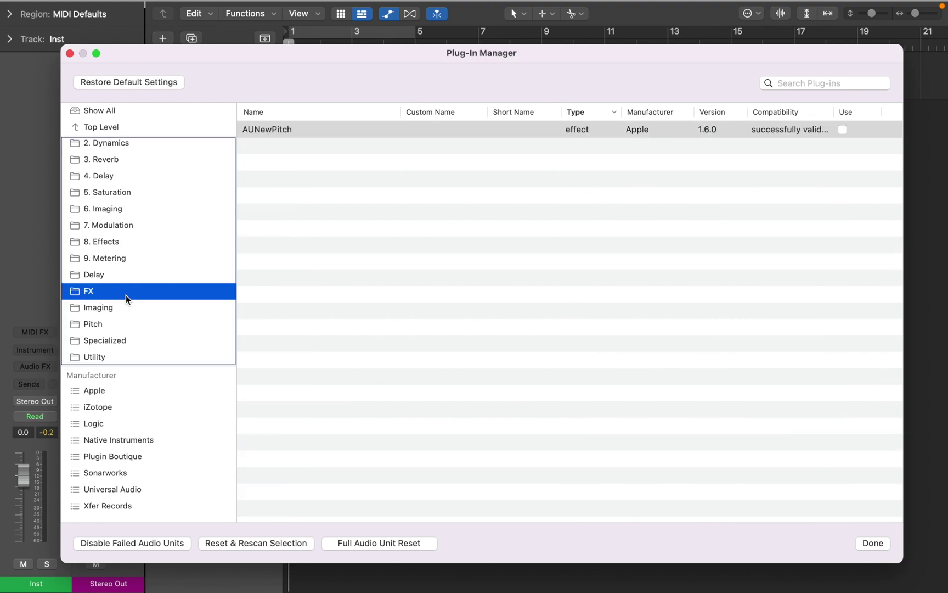
double_click(429, 135)
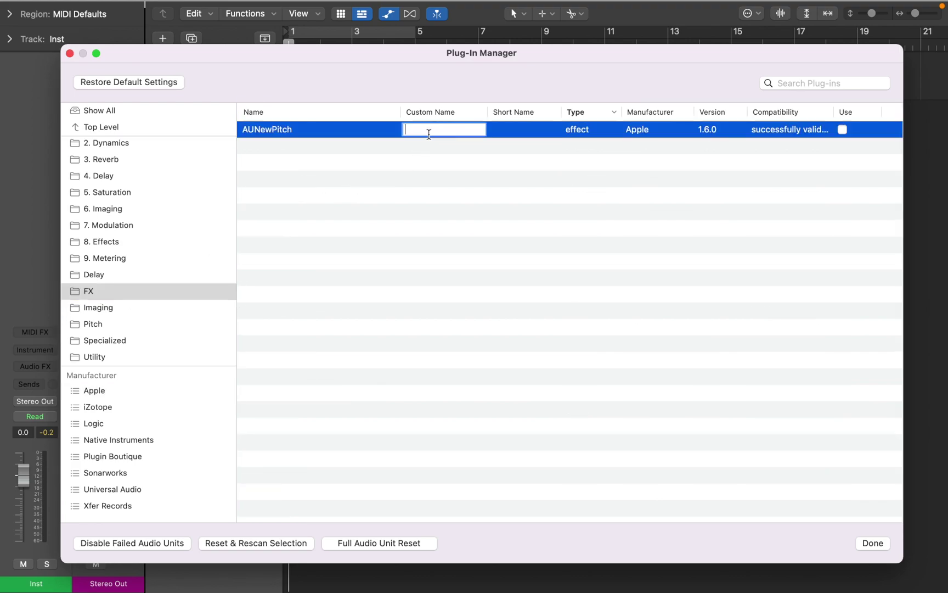
text(Pitch)
key(Return)
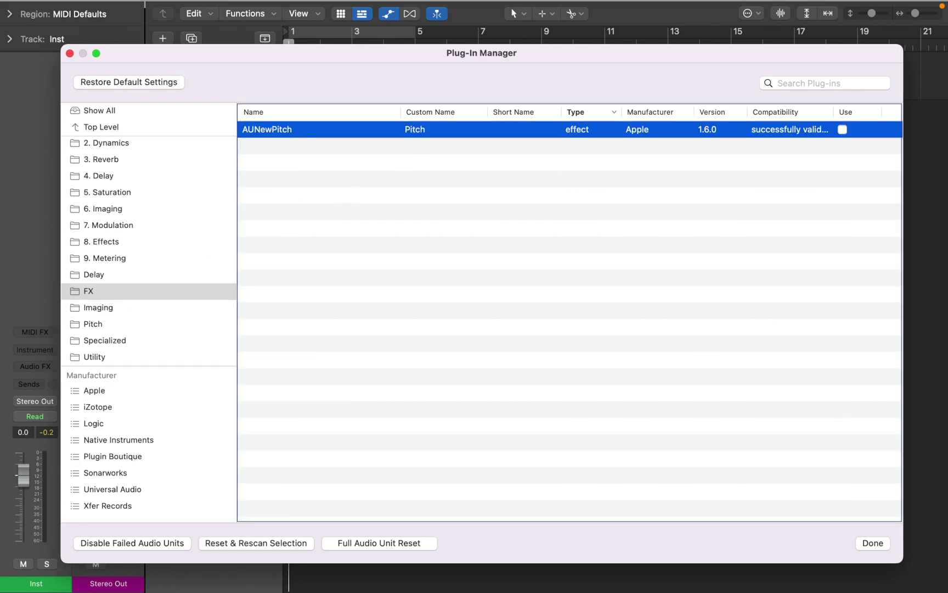
Step: Enable Pitch, close the manager, and insert FX > Pitch in mono on Inst's Audio FX
click(843, 129)
click(70, 53)
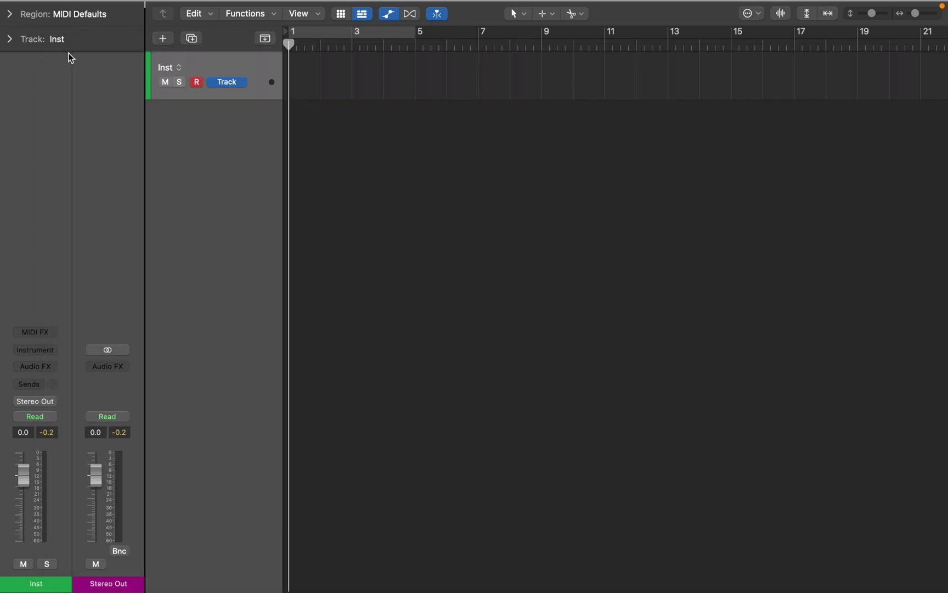
click(50, 367)
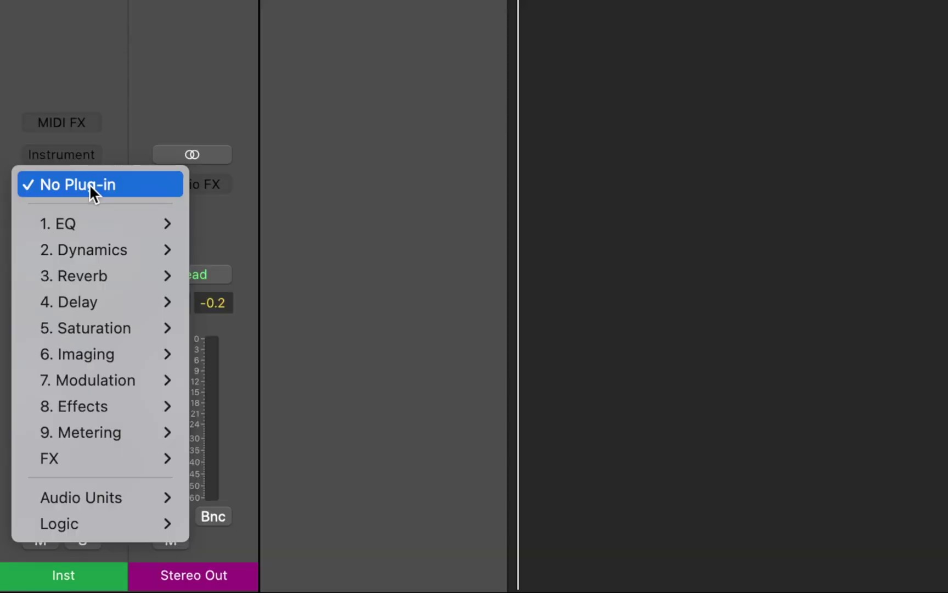
mouse_move(50, 523)
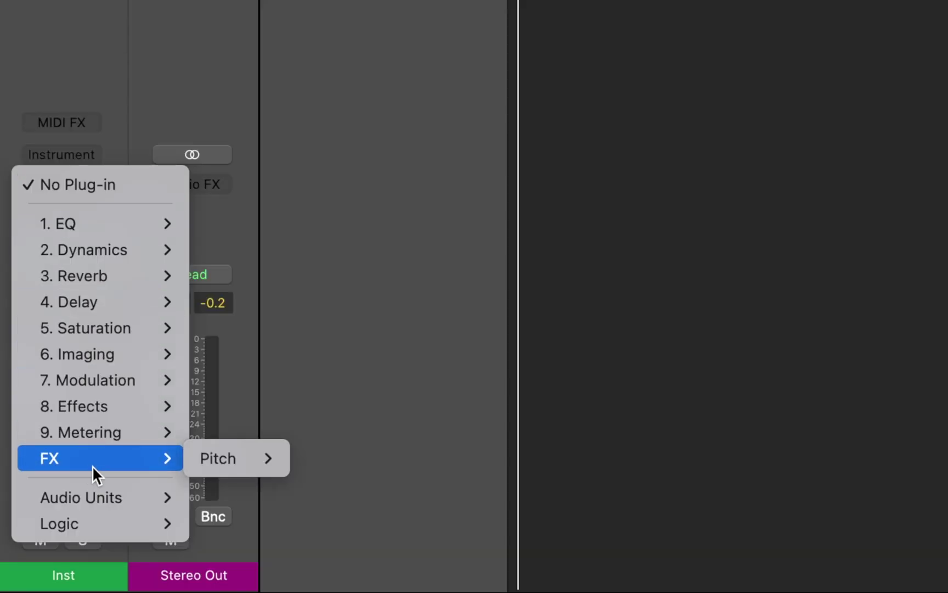
mouse_move(214, 466)
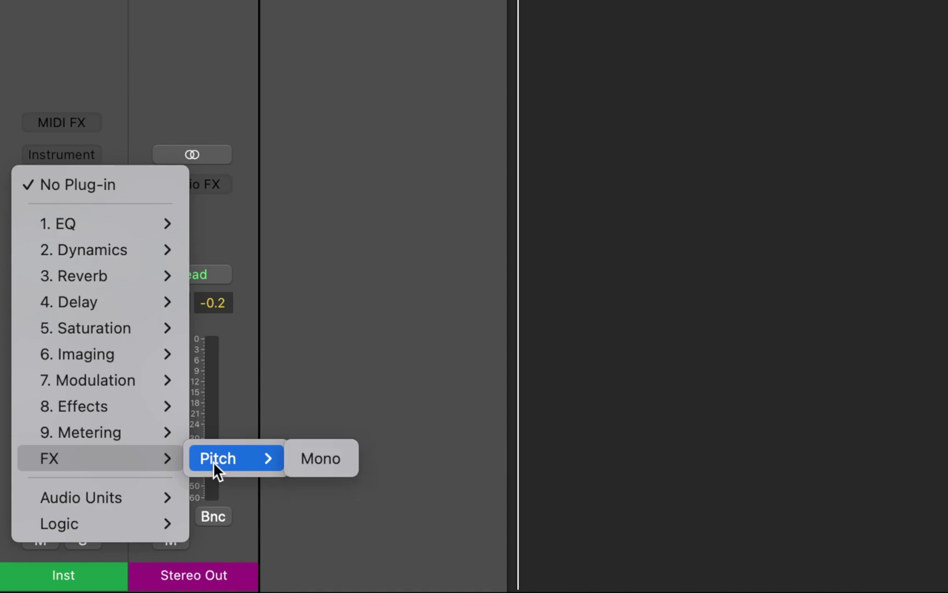
click(213, 461)
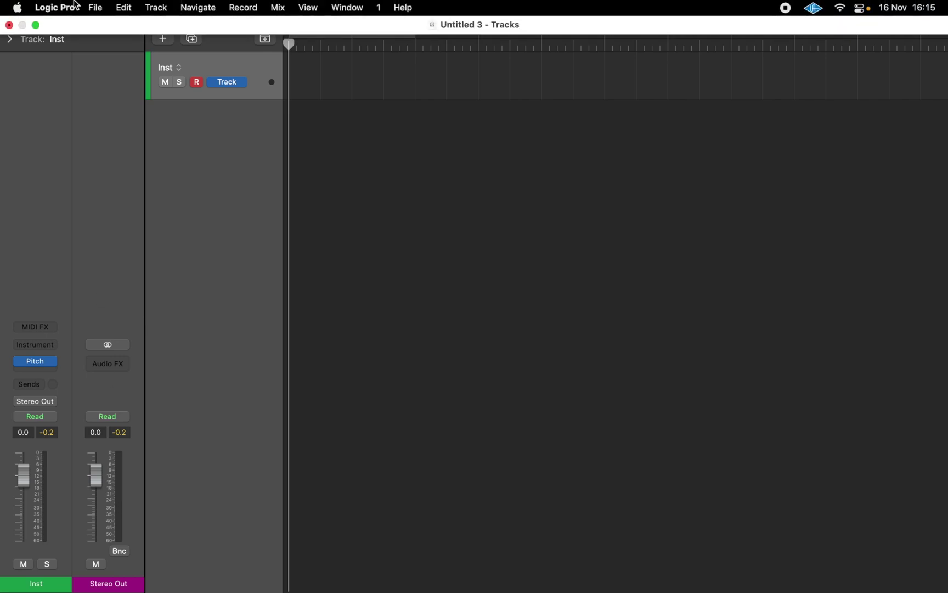
Step: Reopen Preferences > Plug-in Manager from the Logic Pro menu
click(75, 8)
mouse_move(76, 50)
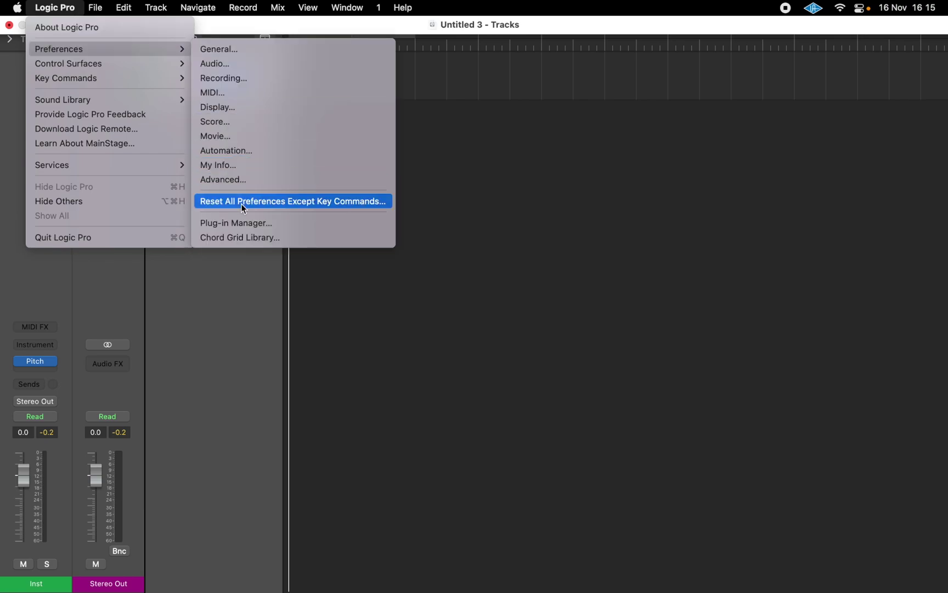
click(236, 223)
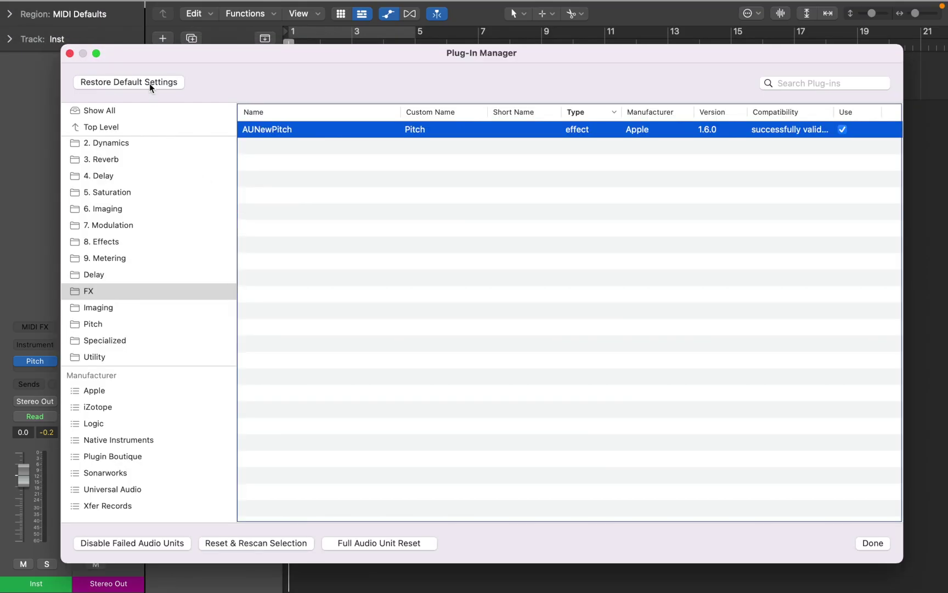